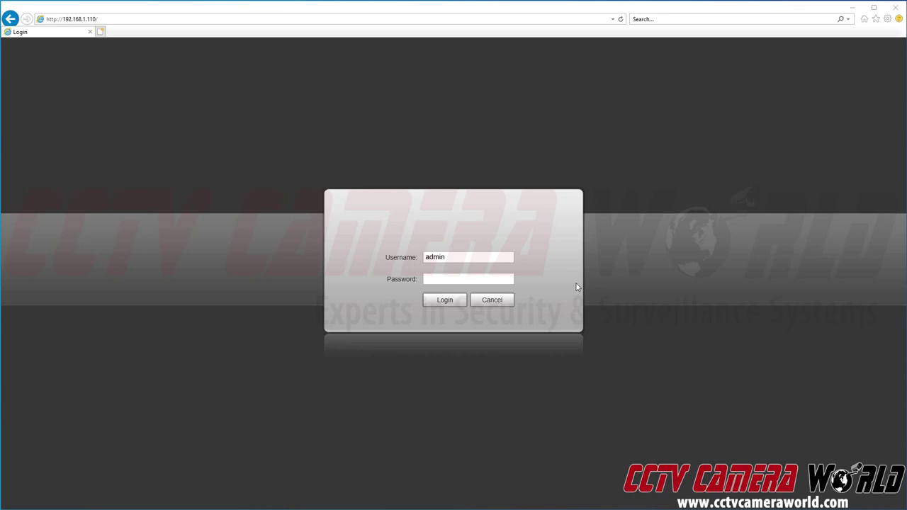
# - Log in to the switch with the admin password to reach the Device Info page
pyautogui.click(488, 278)
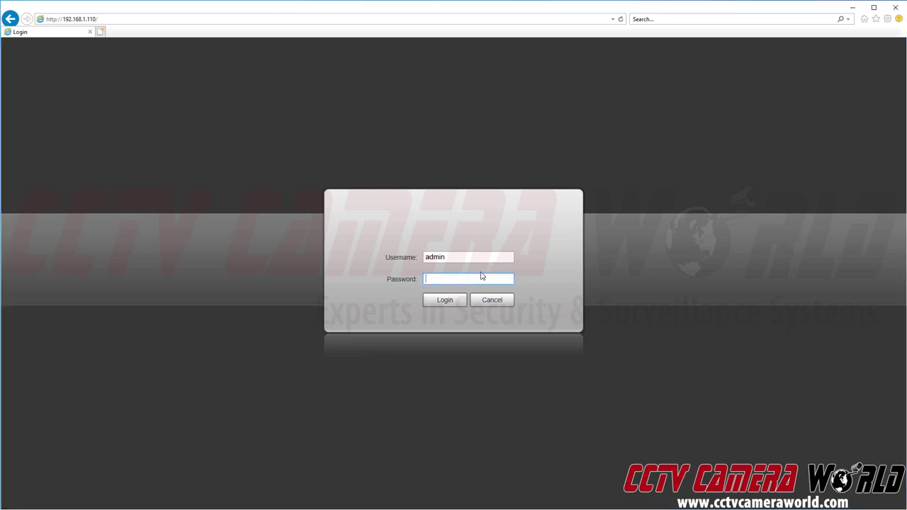
pyautogui.write('*********')
pyautogui.press('Return')
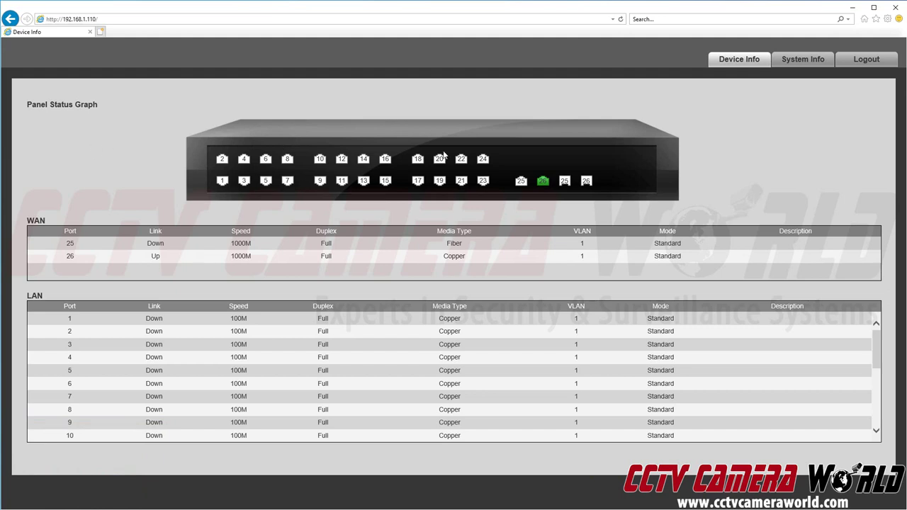
# - Open System Info's Current Time page and sync the switch clock to the PC's time
pyautogui.click(802, 61)
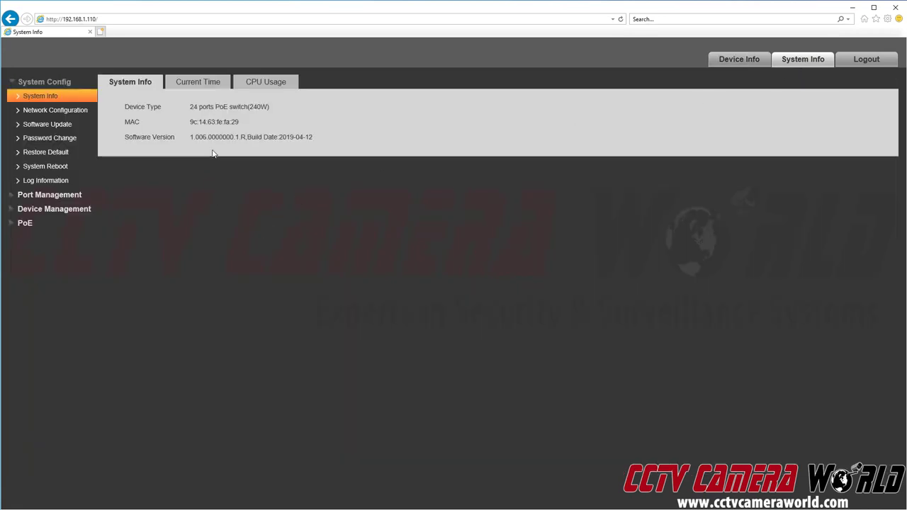
pyautogui.click(187, 84)
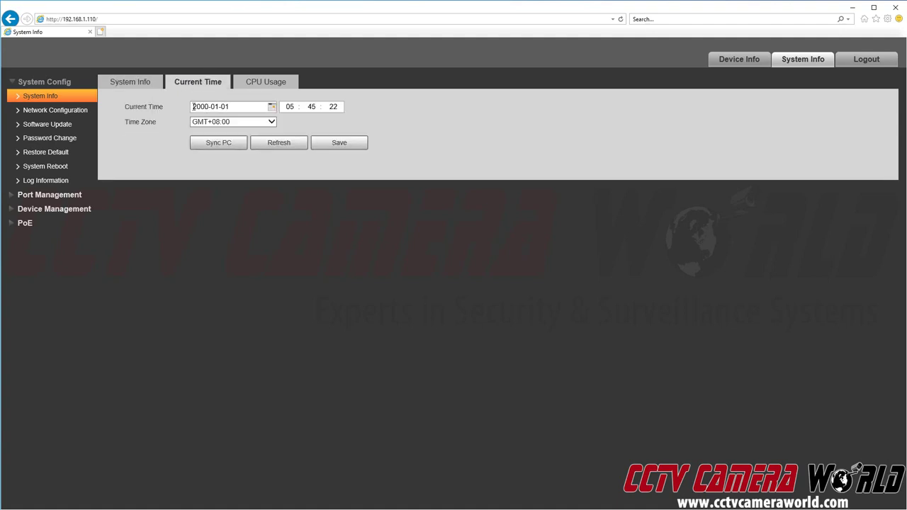
pyautogui.click(194, 106)
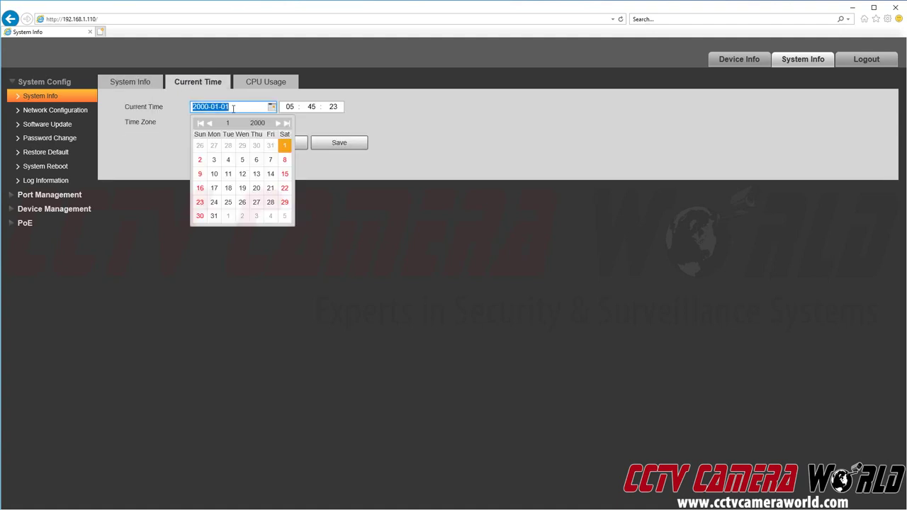
pyautogui.click(127, 122)
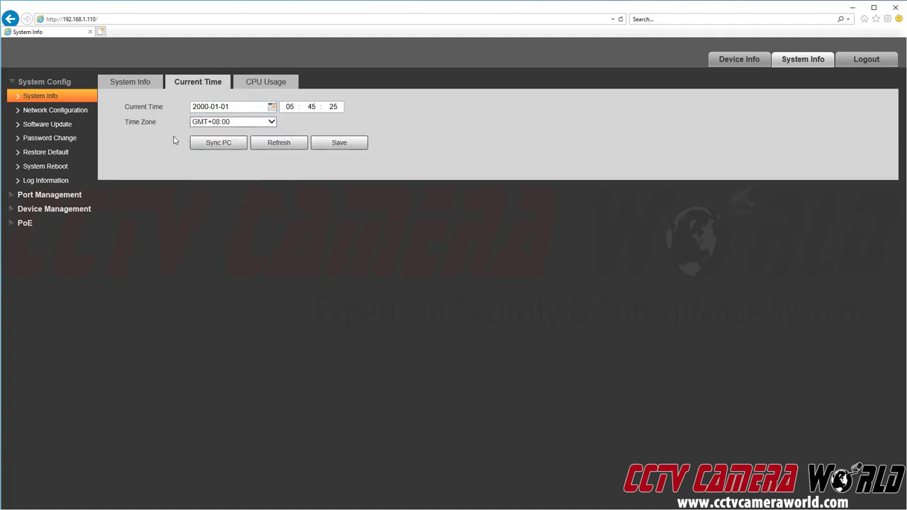
pyautogui.click(219, 144)
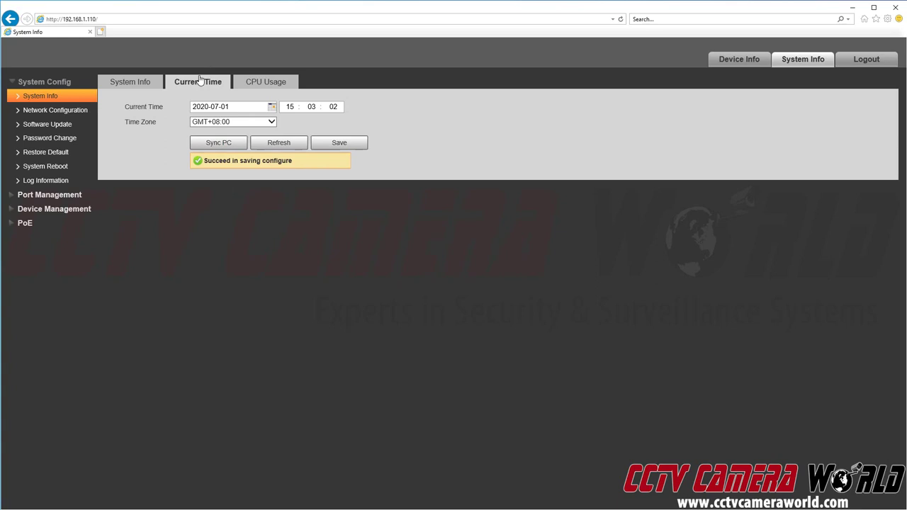
# - Set the time zone to GMT-05:00 and save it
pyautogui.click(224, 123)
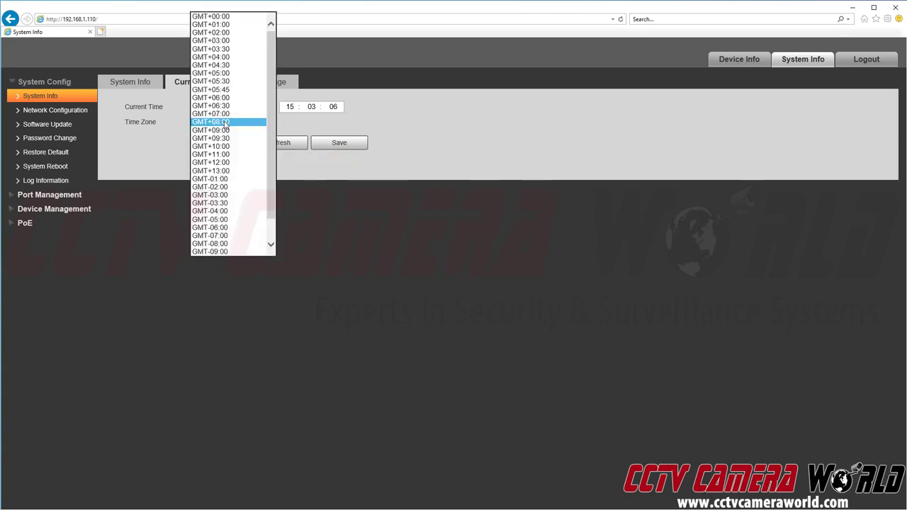
pyautogui.click(218, 219)
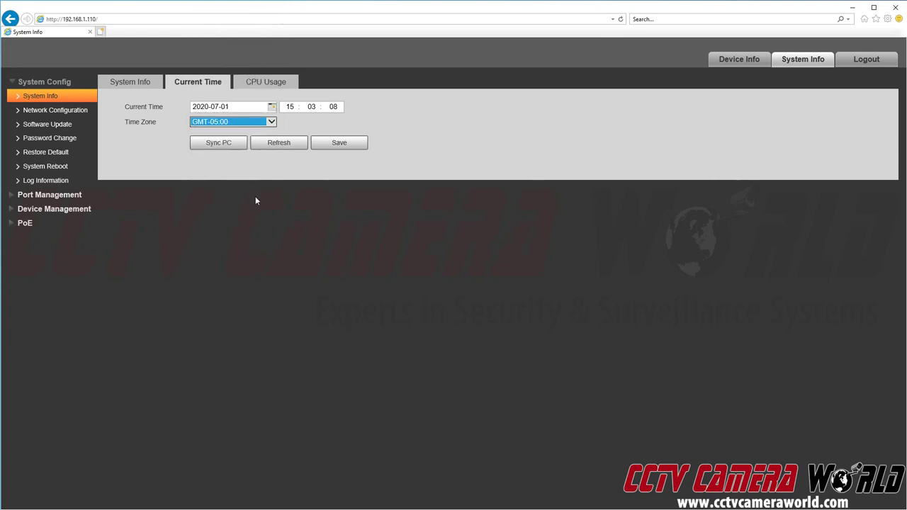
pyautogui.click(341, 142)
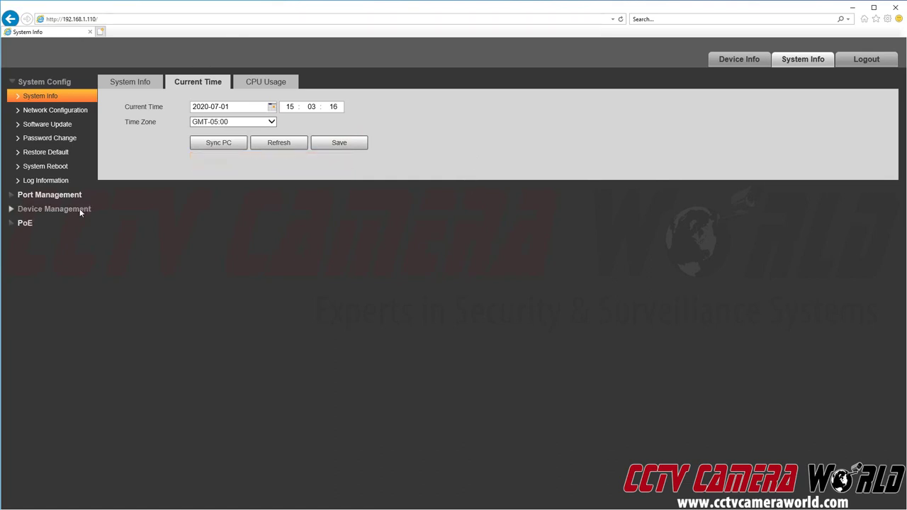
# - Review the IPv4 Network Configuration and Password Change pages, ending on Restore Default
pyautogui.click(74, 110)
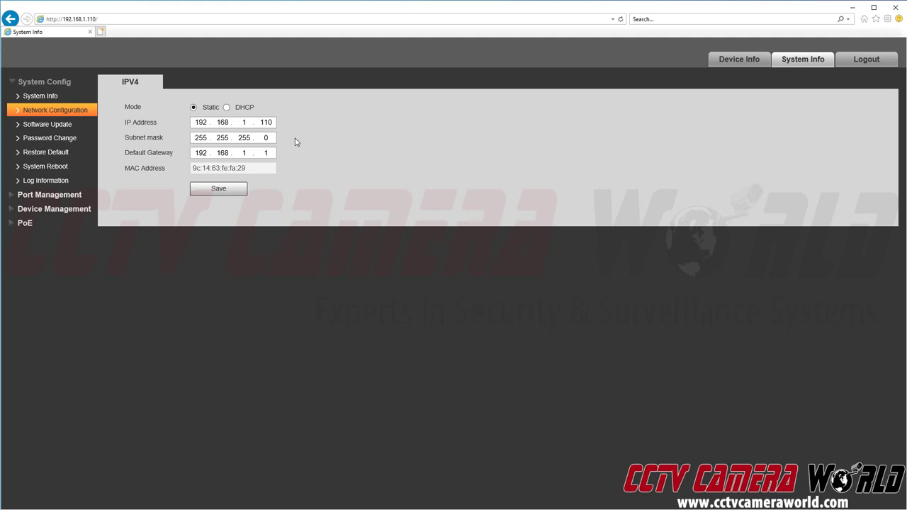
pyautogui.click(43, 137)
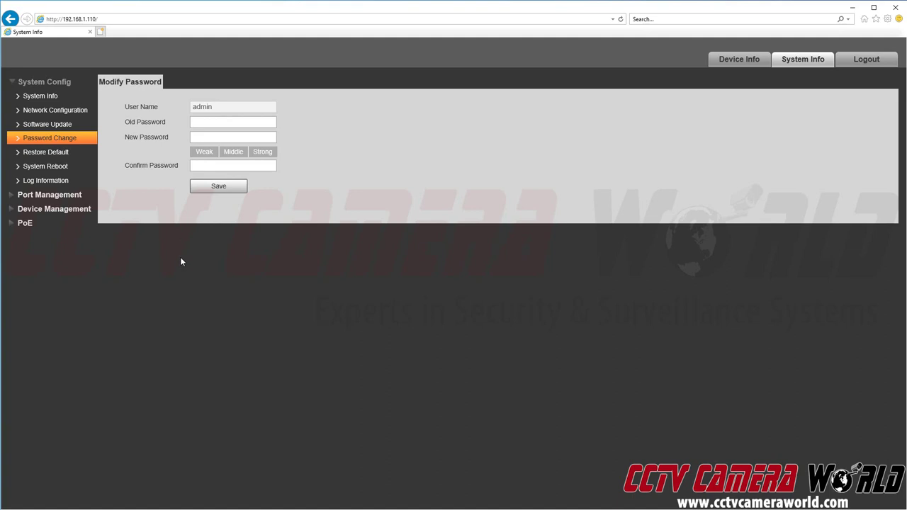
pyautogui.click(71, 152)
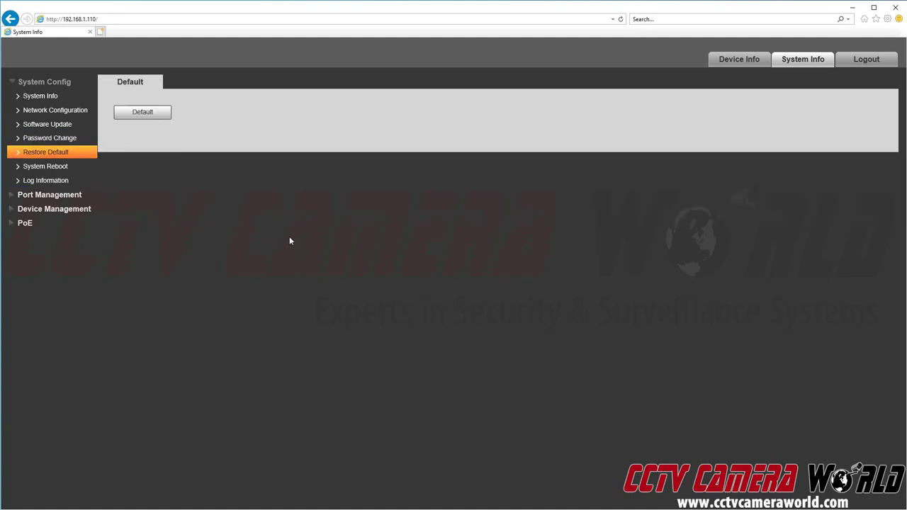
# - Check the Port Configuration table, then view Port Statistics with zero packet counts
pyautogui.click(75, 195)
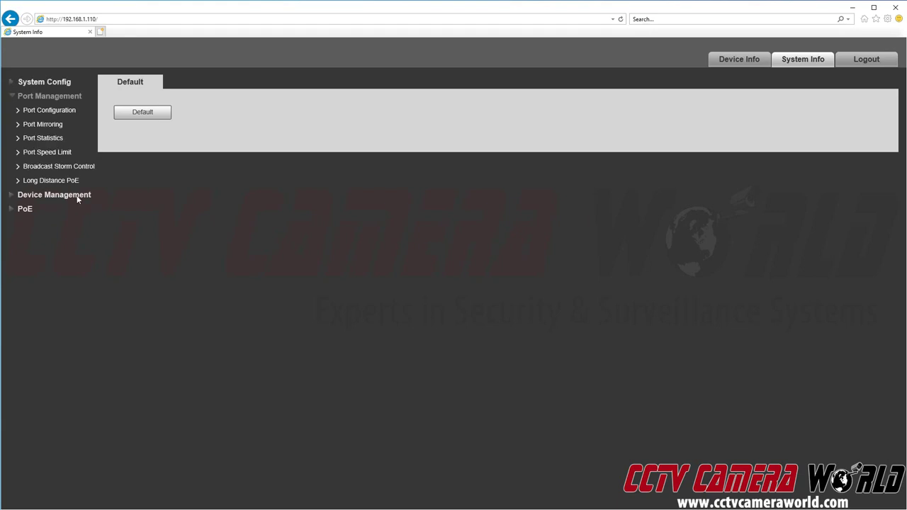
pyautogui.click(82, 112)
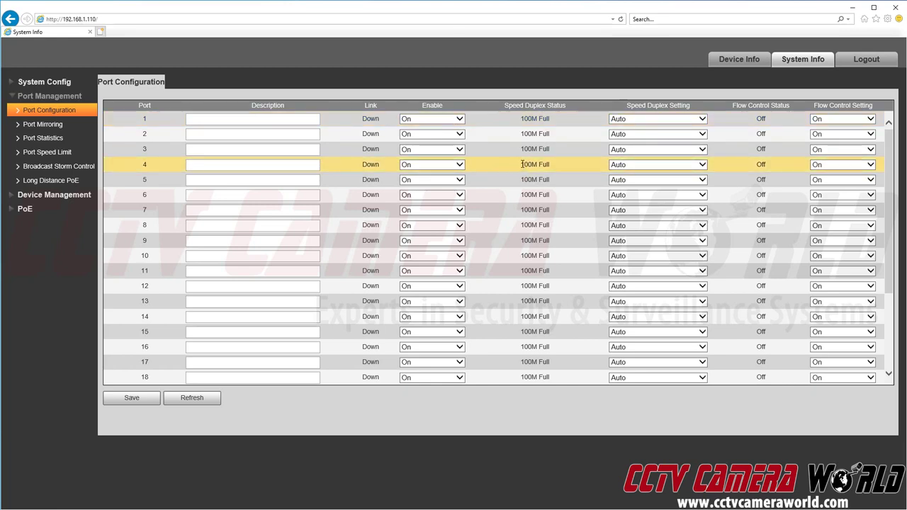
pyautogui.click(234, 120)
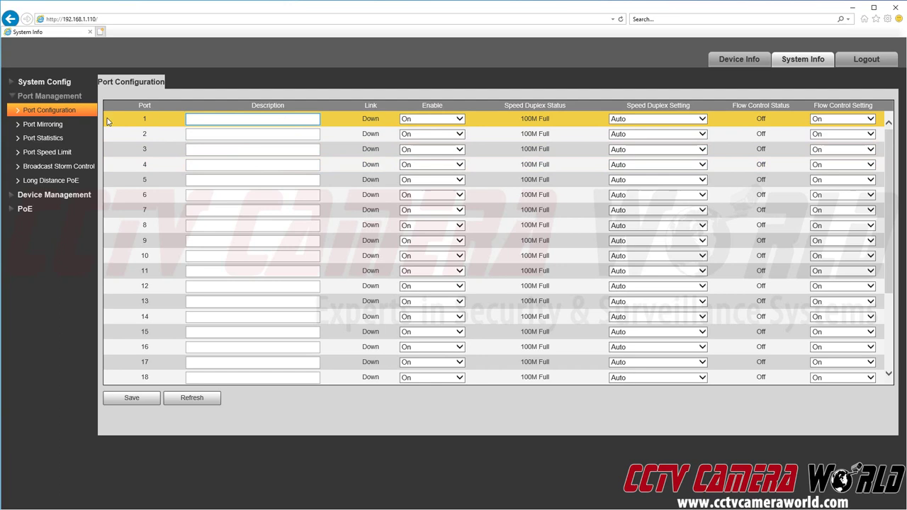
pyautogui.click(66, 140)
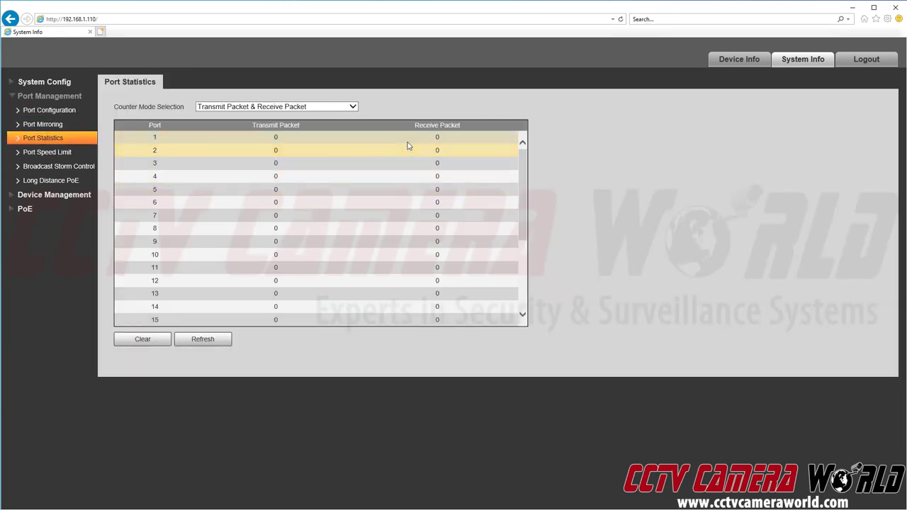
# - Open Long Distance PoE, leaving all ports unchecked, and note its 10Mbps speed drop
pyautogui.click(77, 187)
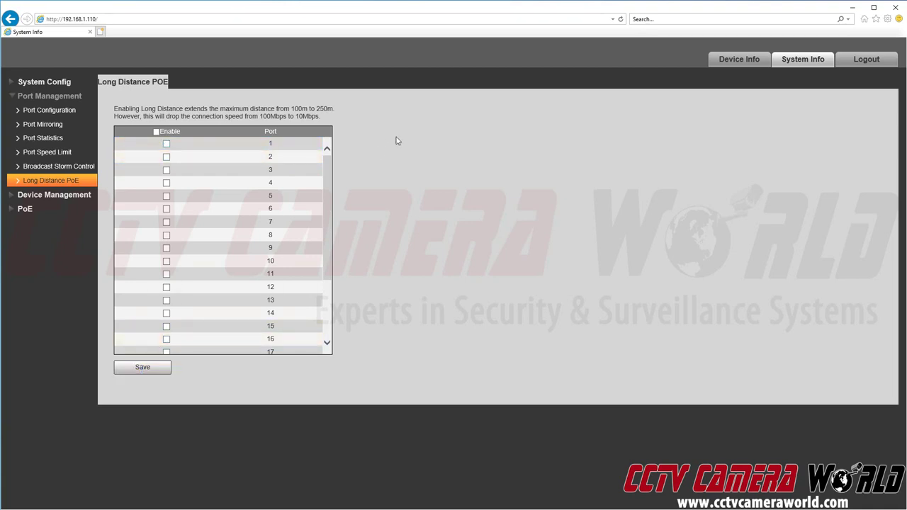
pyautogui.moveTo(115, 116); pyautogui.dragTo(318, 120)
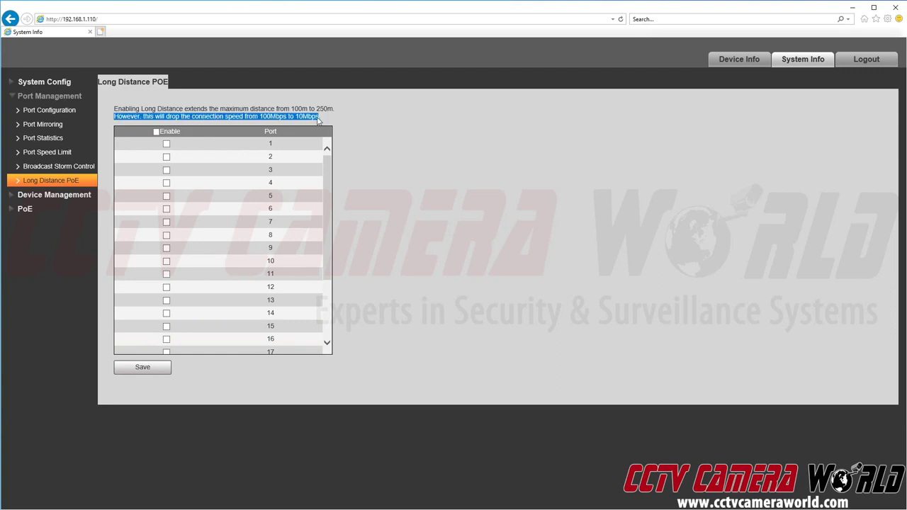
pyautogui.click(361, 124)
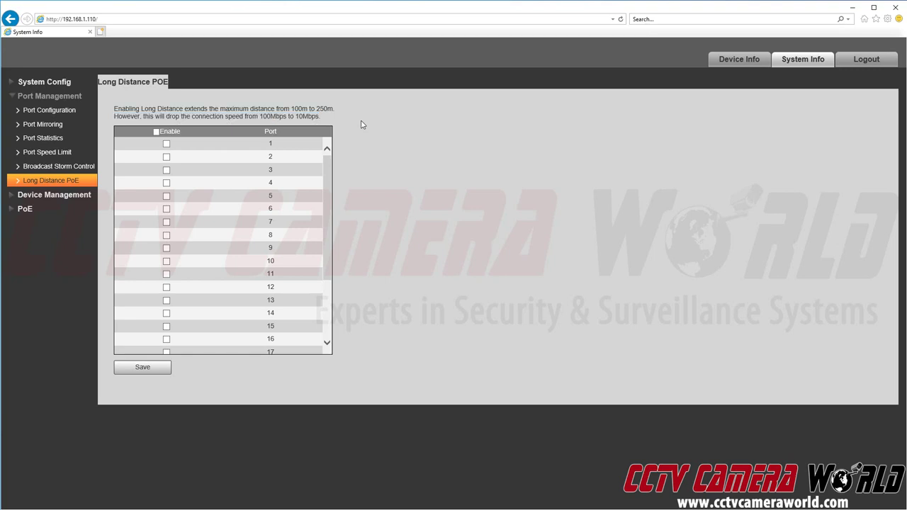
pyautogui.doubleClick(301, 117)
pyautogui.click(74, 195)
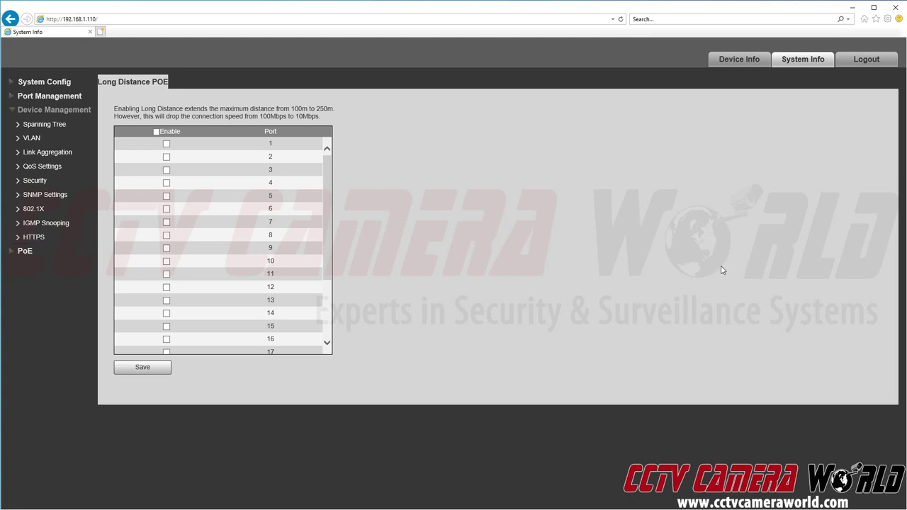
# - Open PoE Settings and check the 240 W Total Power and 216 W Available Power
pyautogui.click(71, 253)
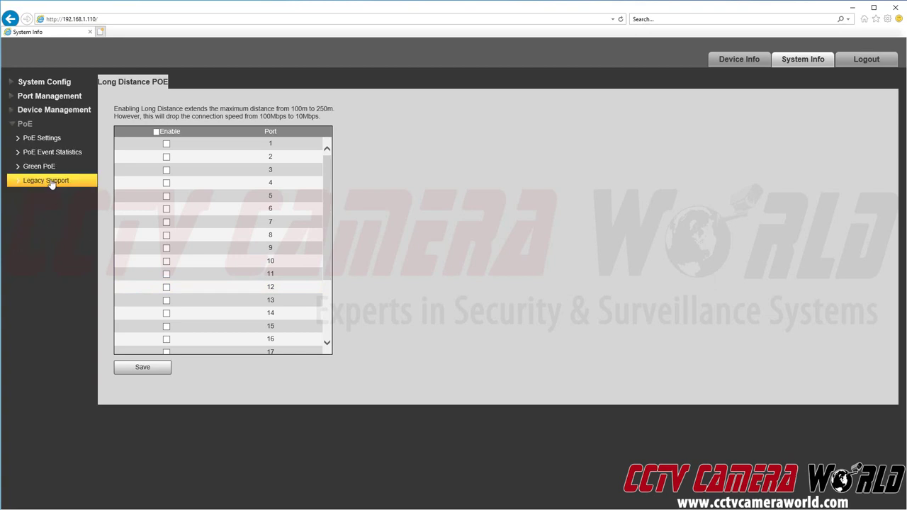
pyautogui.click(63, 139)
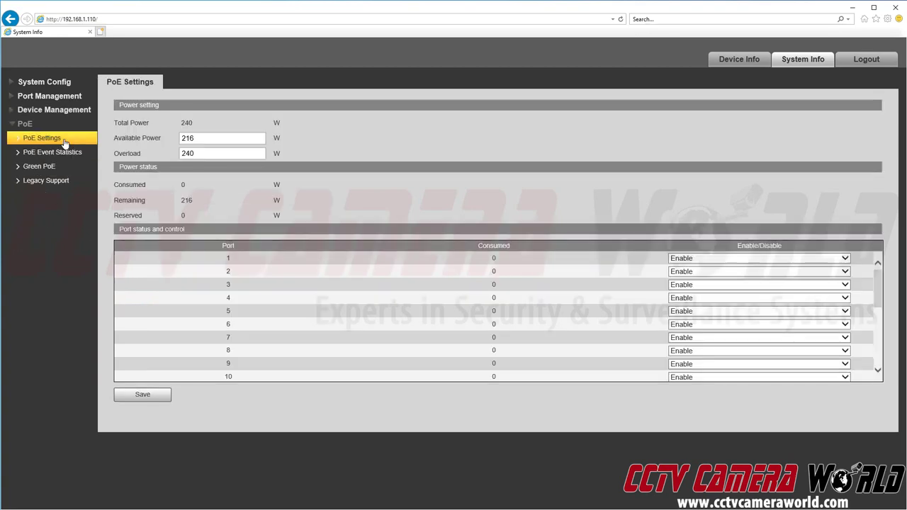
pyautogui.moveTo(112, 124); pyautogui.dragTo(287, 125)
pyautogui.click(287, 124)
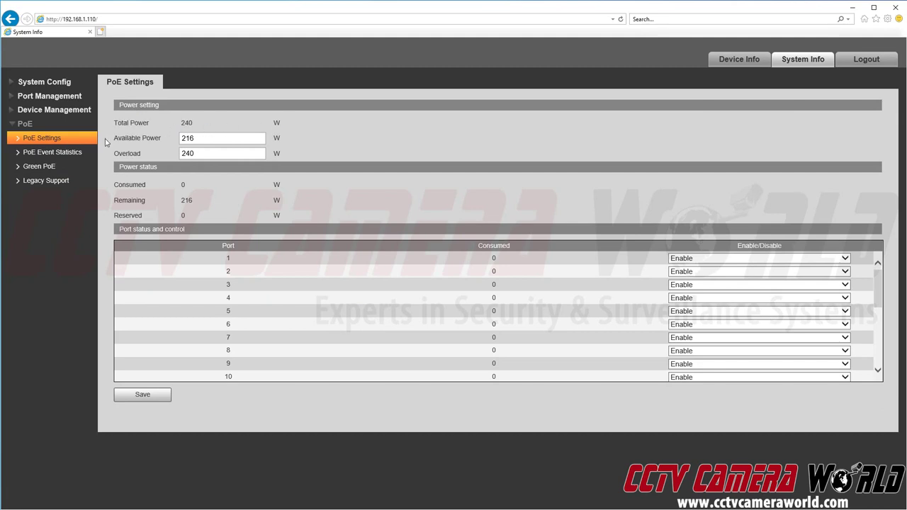
pyautogui.moveTo(108, 141); pyautogui.dragTo(176, 144)
pyautogui.doubleClick(199, 138)
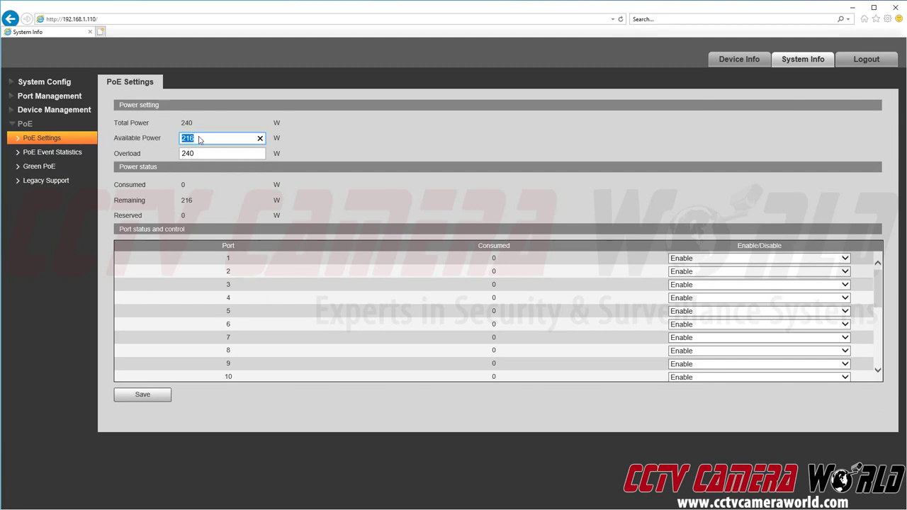
# - Check the 240 W Overload value against the Total Power
pyautogui.click(314, 146)
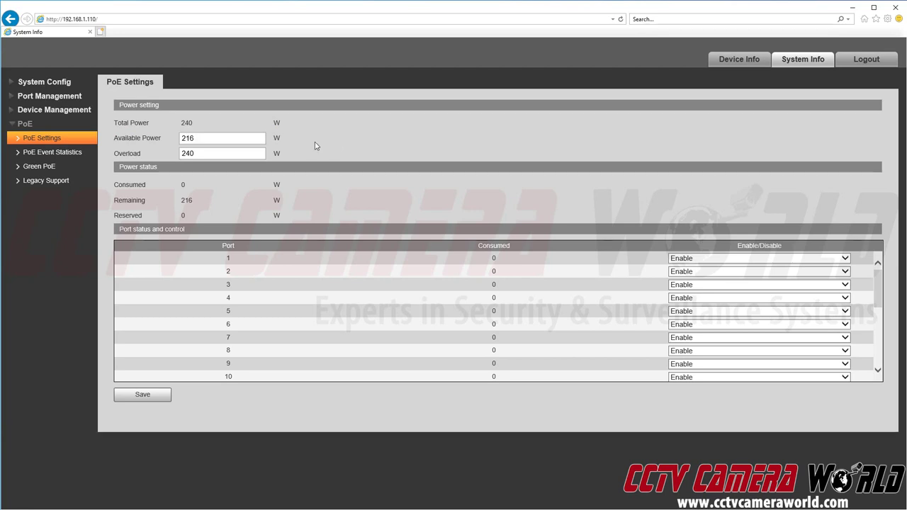
pyautogui.doubleClick(139, 156)
pyautogui.click(207, 153)
pyautogui.doubleClick(207, 153)
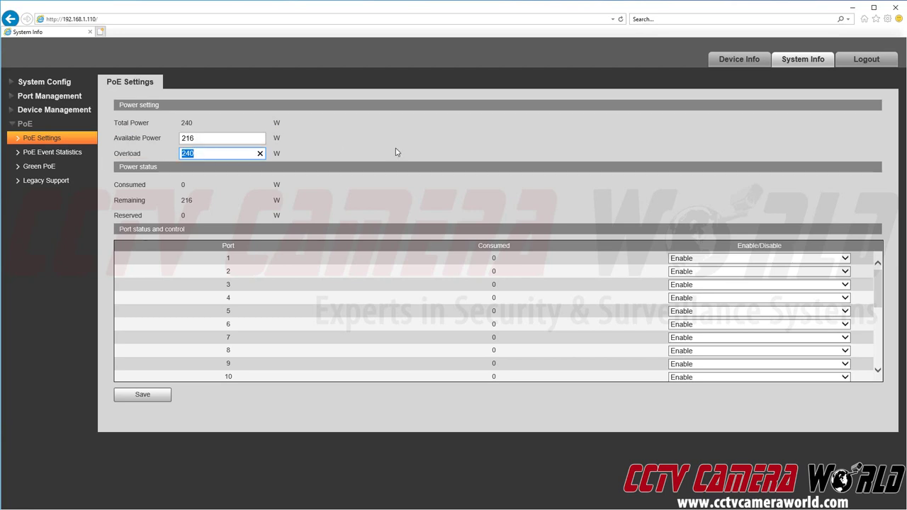
pyautogui.click(395, 150)
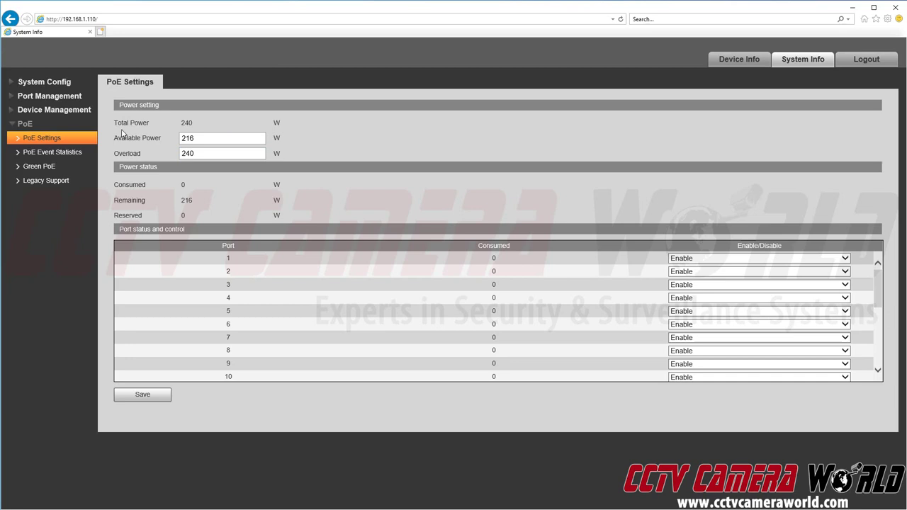
pyautogui.moveTo(116, 125); pyautogui.dragTo(191, 125)
pyautogui.click(415, 133)
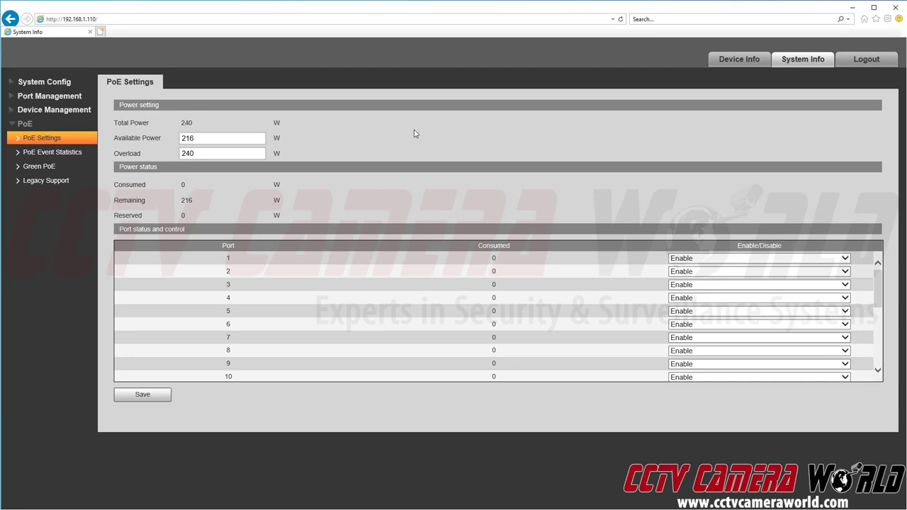
# - Keep port 1's PoE set to Enable
pyautogui.click(706, 260)
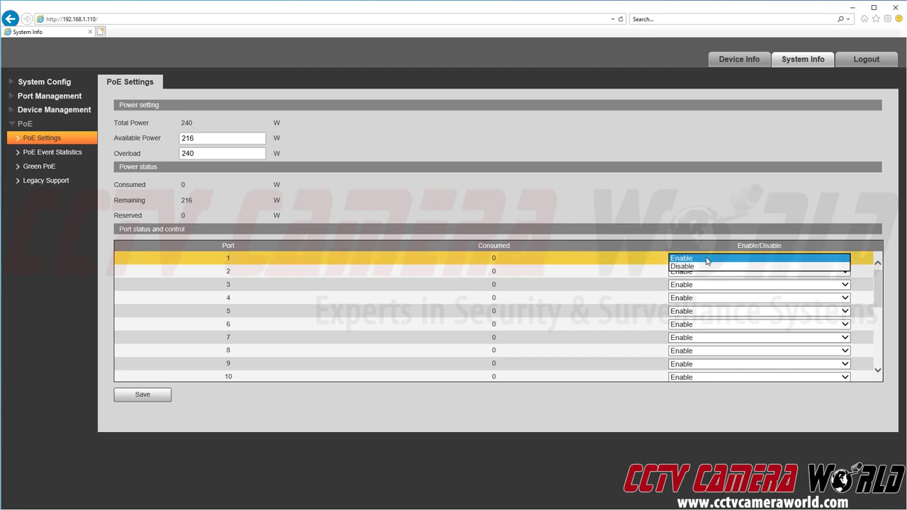
pyautogui.click(685, 259)
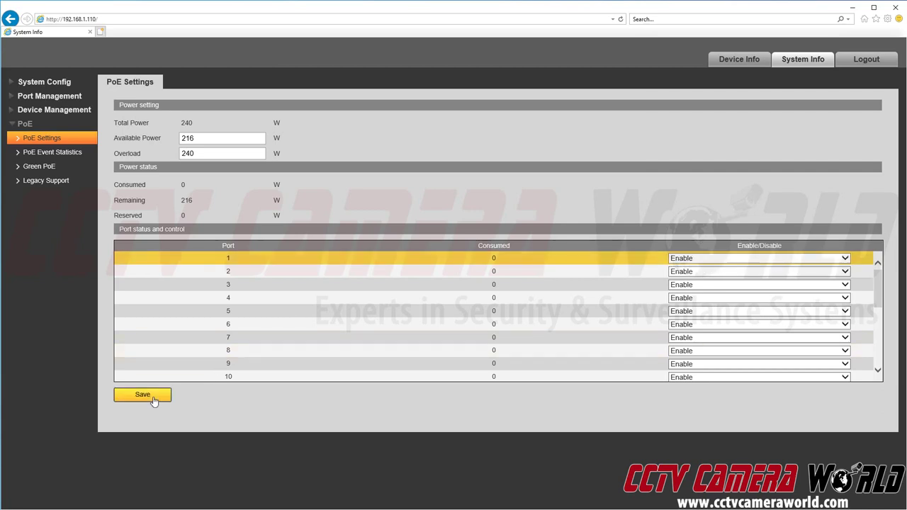